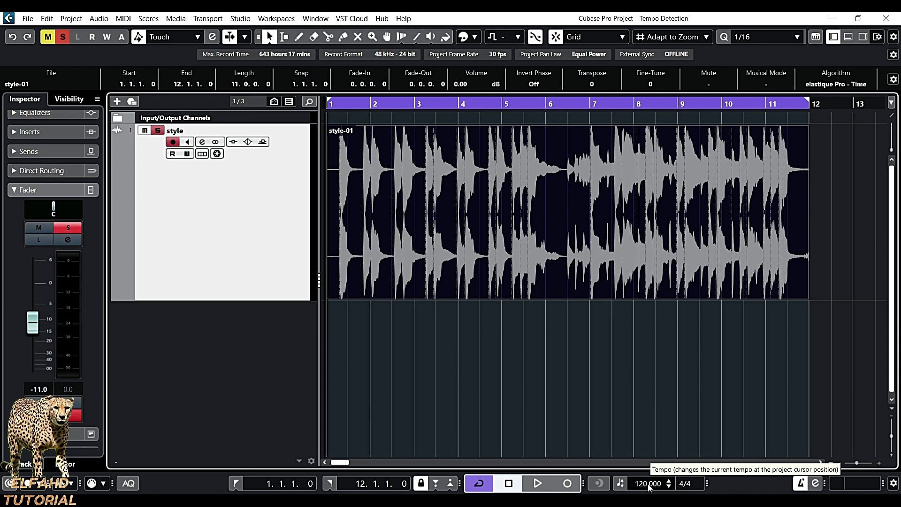
Step: Play the style recording against the metronome, stop it and return to the project start
key(c)
key(c)
key(space)
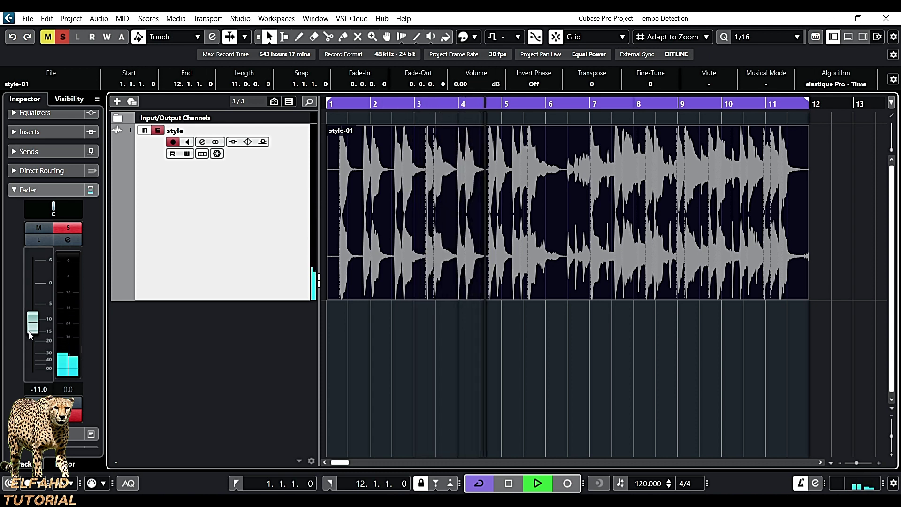
key(space)
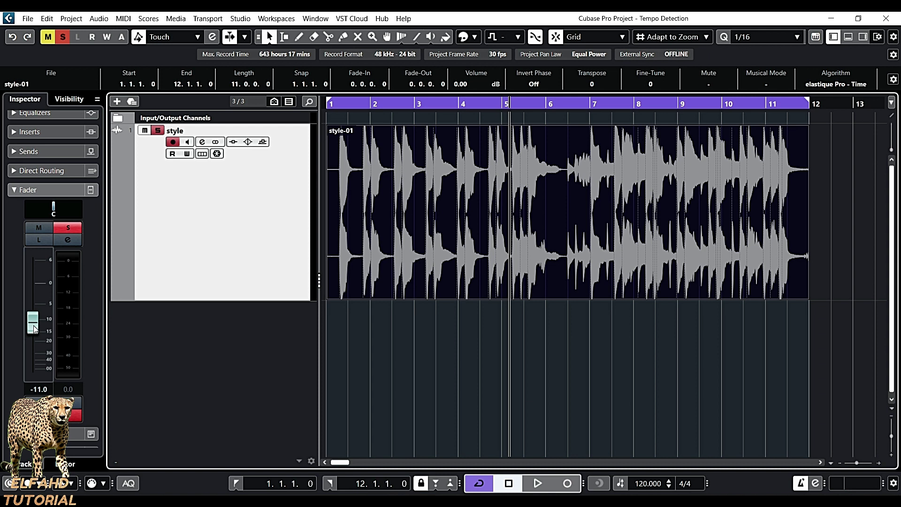
key(Home)
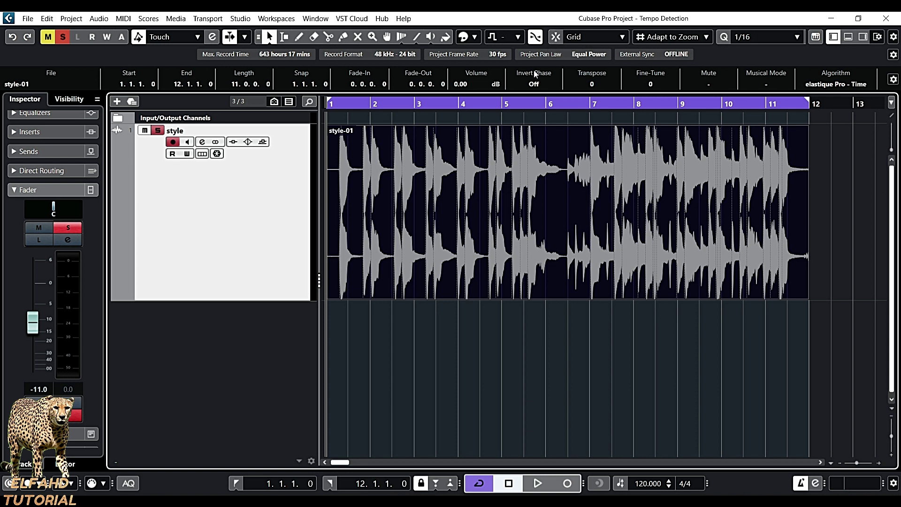
Step: Trim the silence from the start of the style-01 event up to its first transient at 1.1.2.72
mouse_move(330, 298)
scroll(330, 297, up, 8)
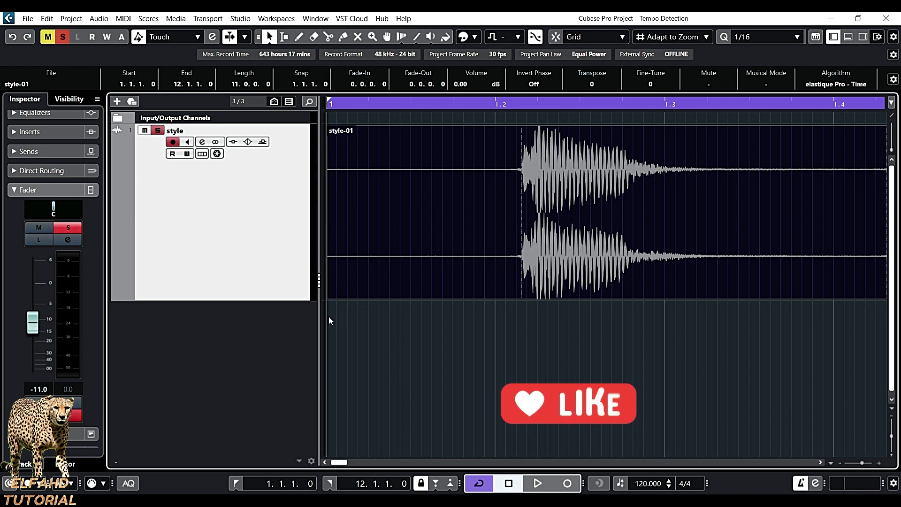
drag(329, 296, 528, 295)
key(h)
key(h)
key(h)
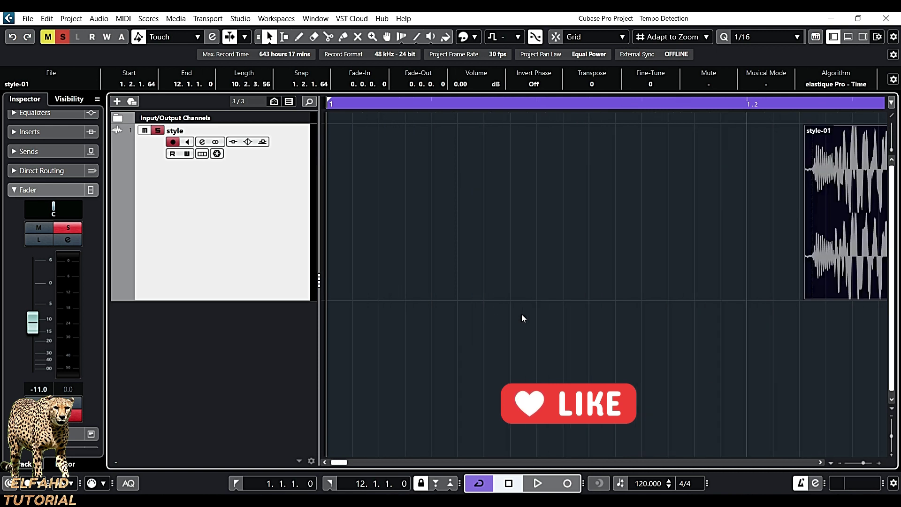
mouse_move(856, 237)
mouse_down()
mouse_move(664, 253)
mouse_move(539, 247)
mouse_up()
drag(486, 106, 486, 105)
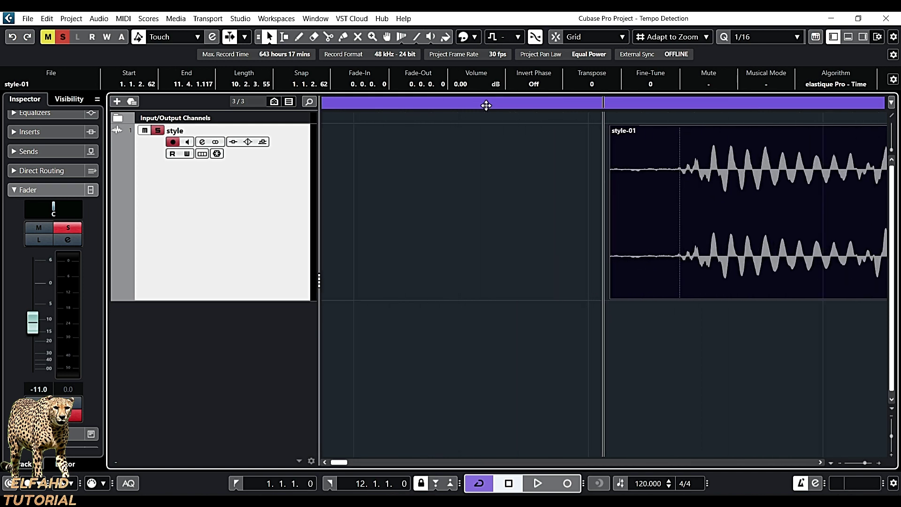
drag(611, 304, 686, 311)
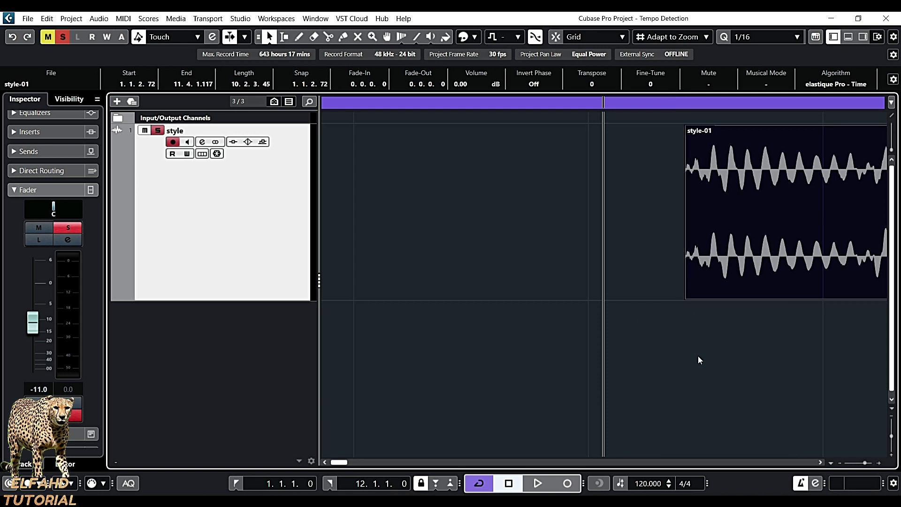
Step: Move the trimmed style-01 event to the project start at 1.1.1.0
key(g)
key(g)
key(g)
key(g)
key(g)
key(g)
key(g)
key(g)
key(g)
key(g)
key(g)
key(g)
key(g)
key(g)
key(g)
key(g)
key(g)
key(g)
key(g)
key(g)
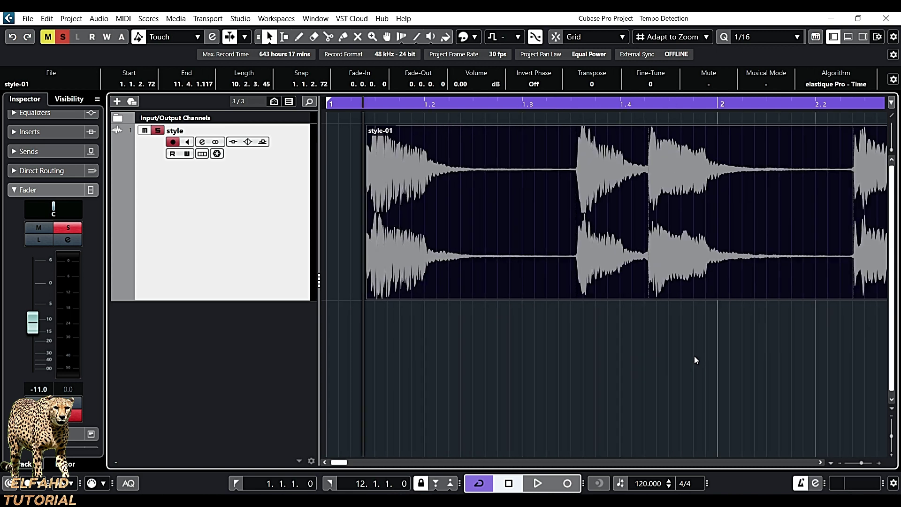
drag(677, 218, 627, 223)
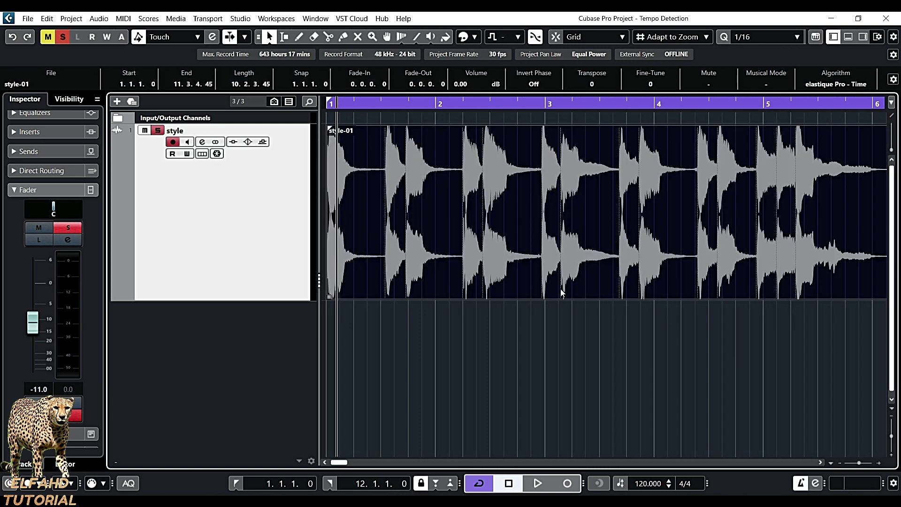
Step: Play the recording from the project start without the metronome and stop at the beat just before 6.4
key(Home)
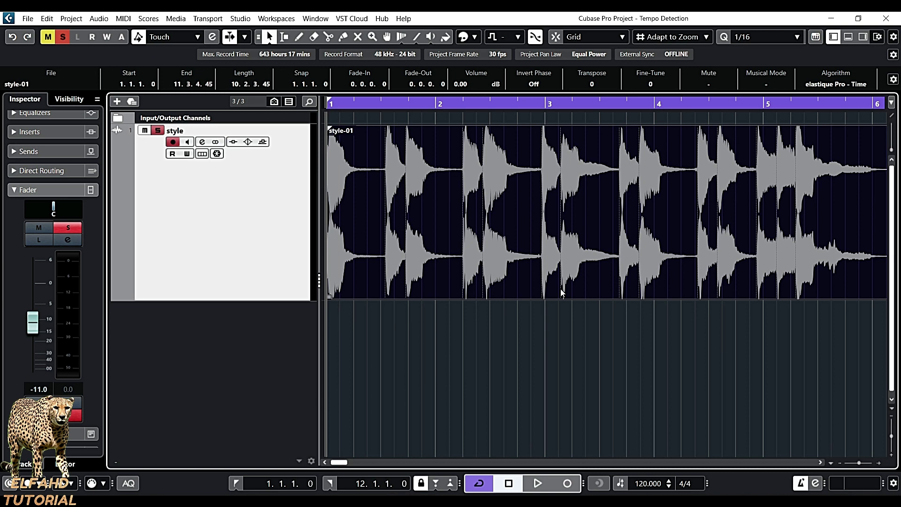
key(space)
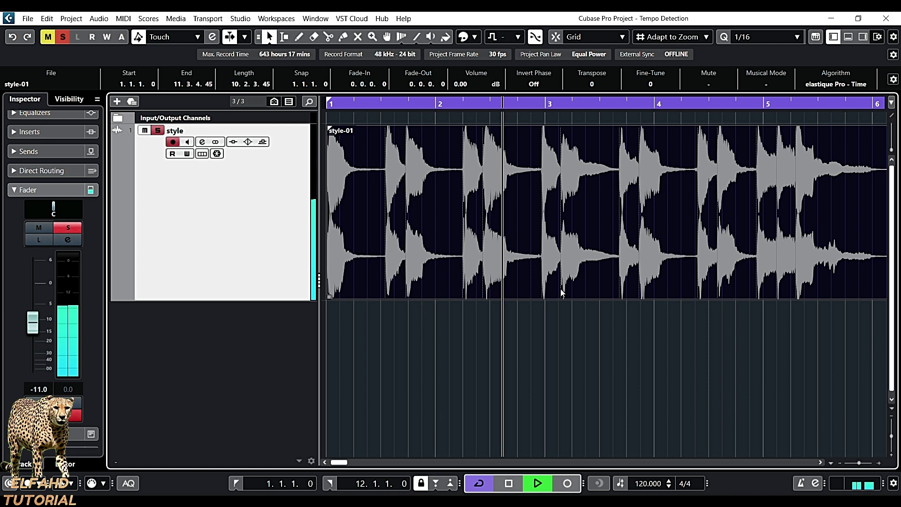
key(space)
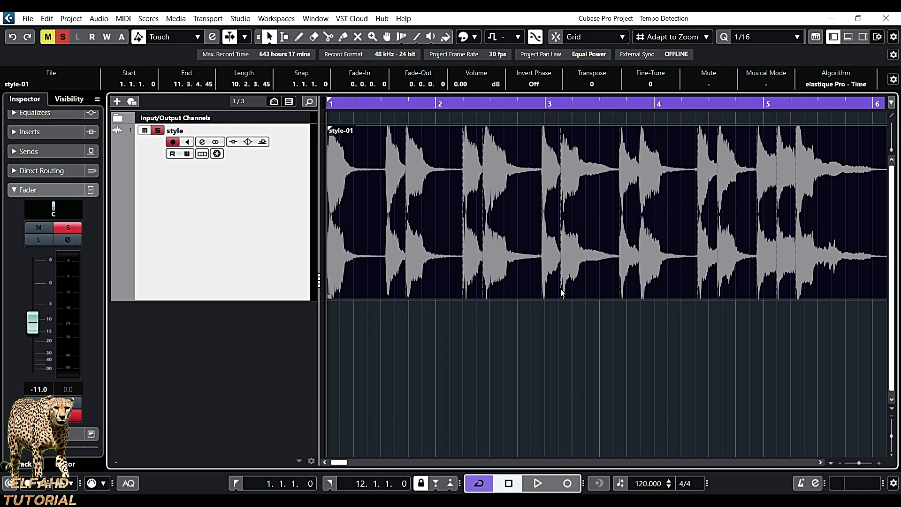
key(space)
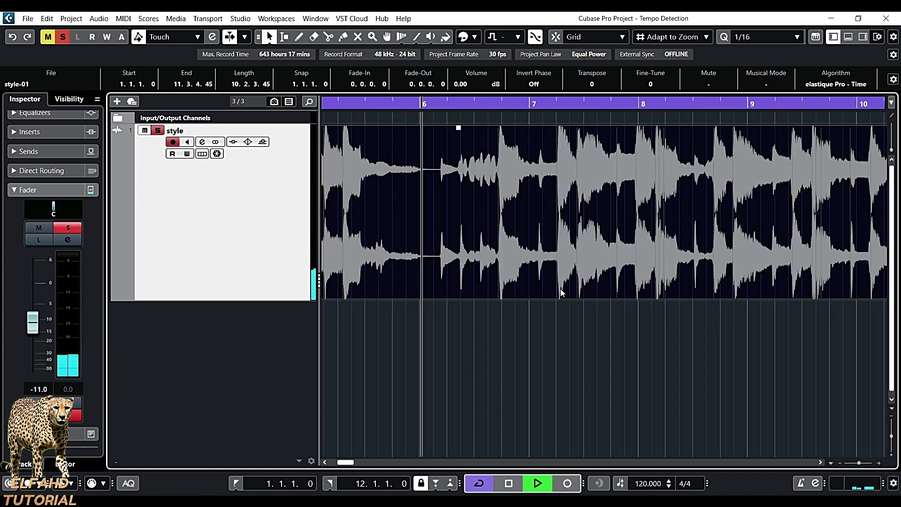
key(space)
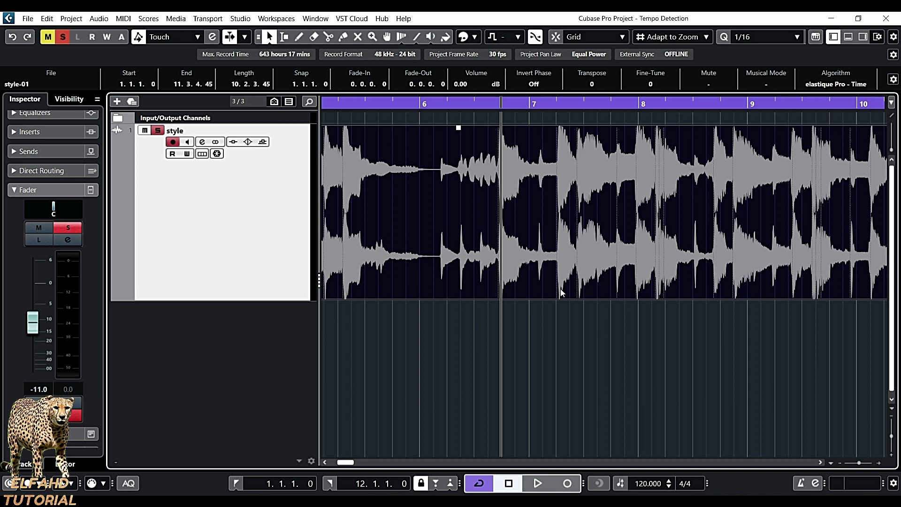
Step: Place the project cursor in the quiet gap just before the strong transient near 6.4
key(h)
key(h)
key(h)
key(h)
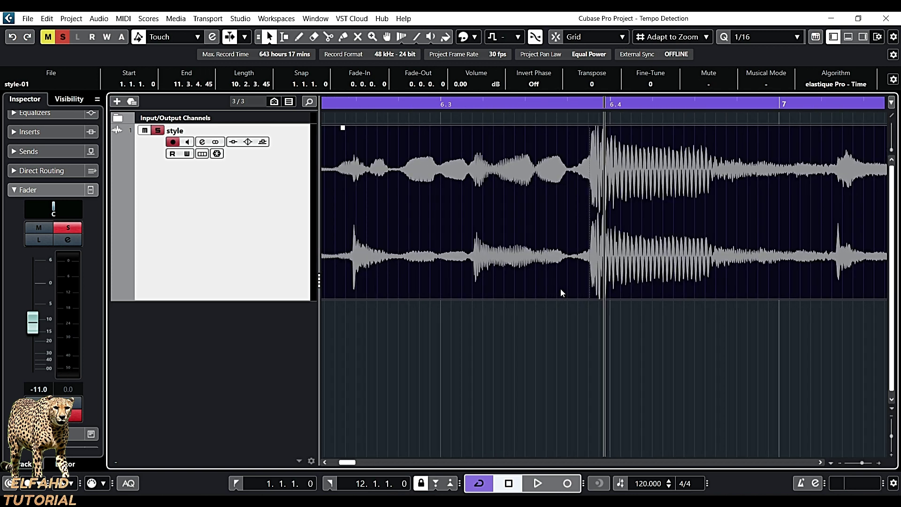
click(566, 106)
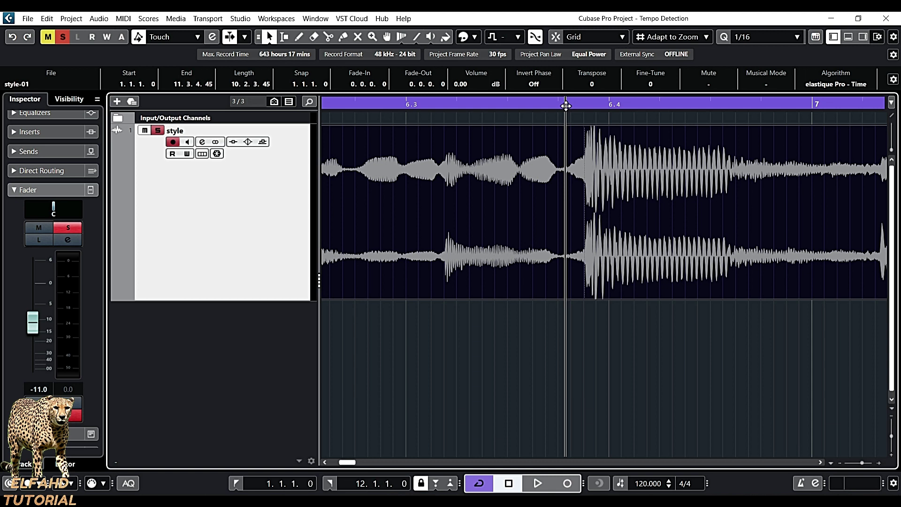
key(h)
key(h)
key(h)
key(h)
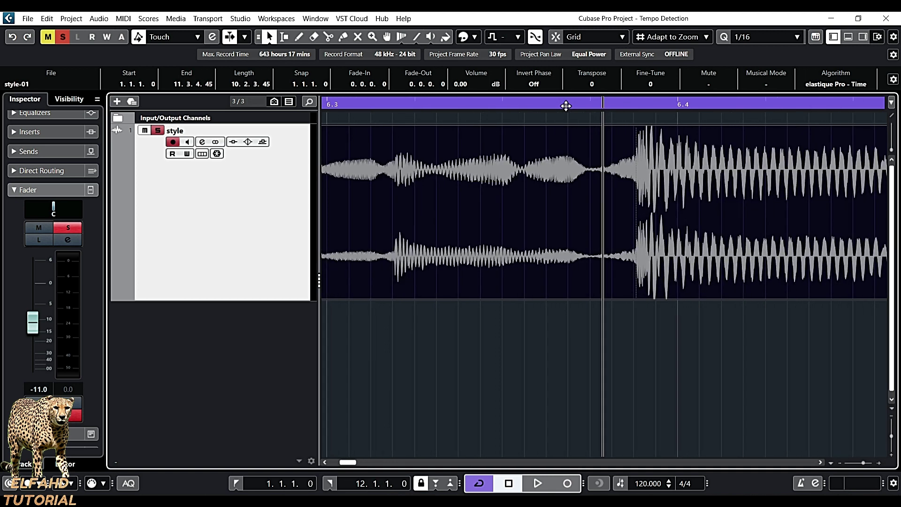
Step: Select a range on the style track from 1.1.1.0 to about the project cursor, ending at 6.3.4.10
key(g)
key(g)
key(g)
key(g)
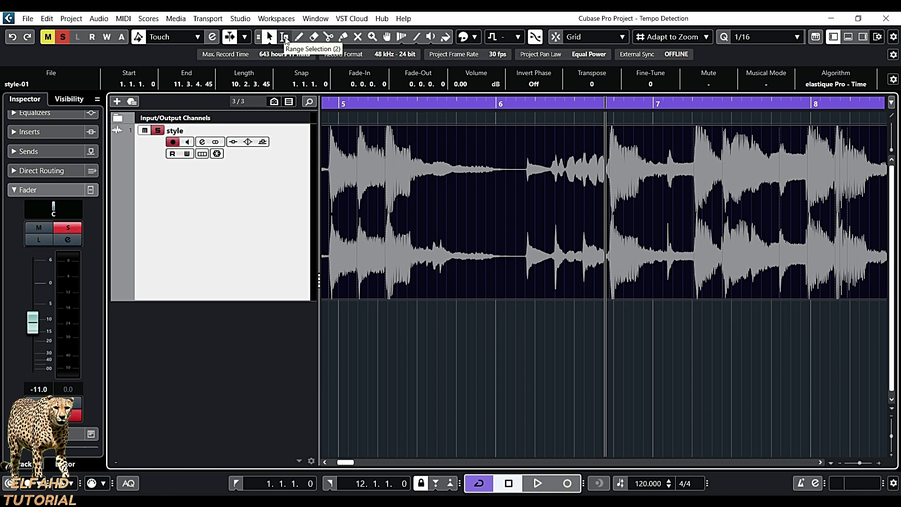
click(285, 38)
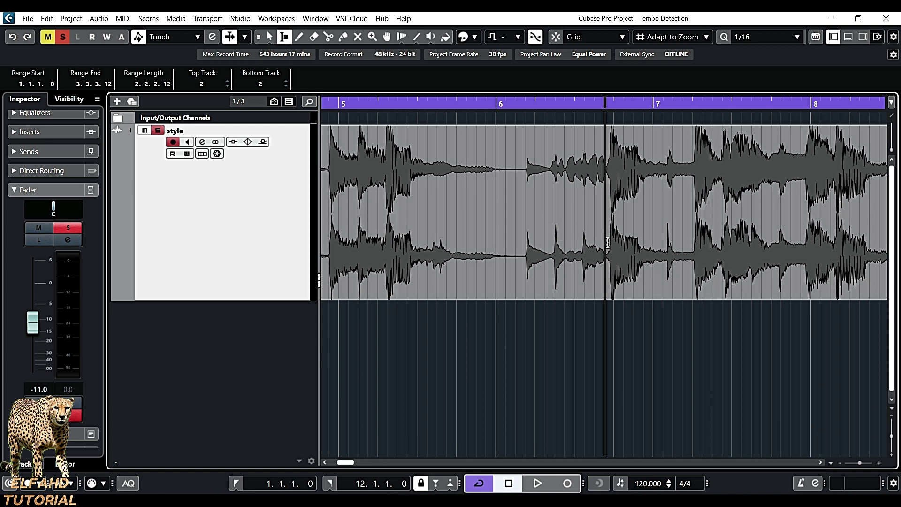
drag(604, 233, 235, 222)
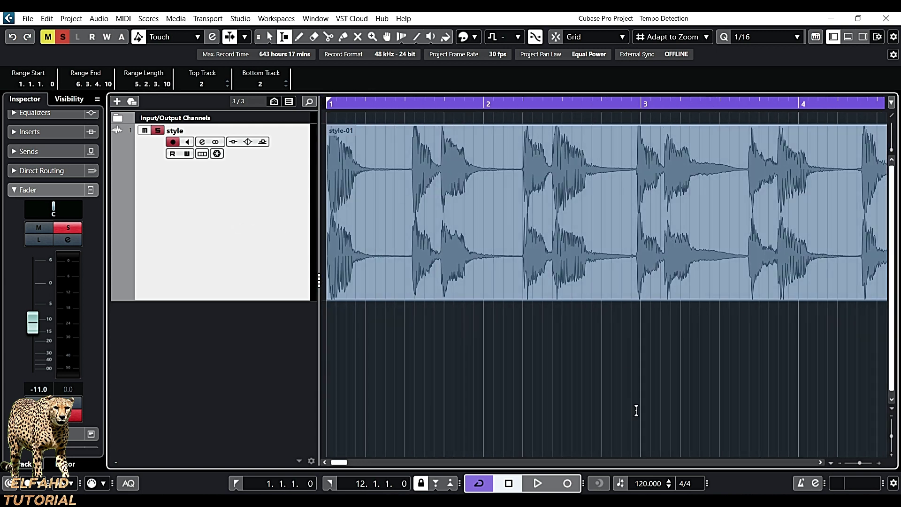
Step: Extend the end of the selected range to the project cursor at 6.3.4.17
key(g)
key(g)
key(g)
key(g)
key(g)
key(g)
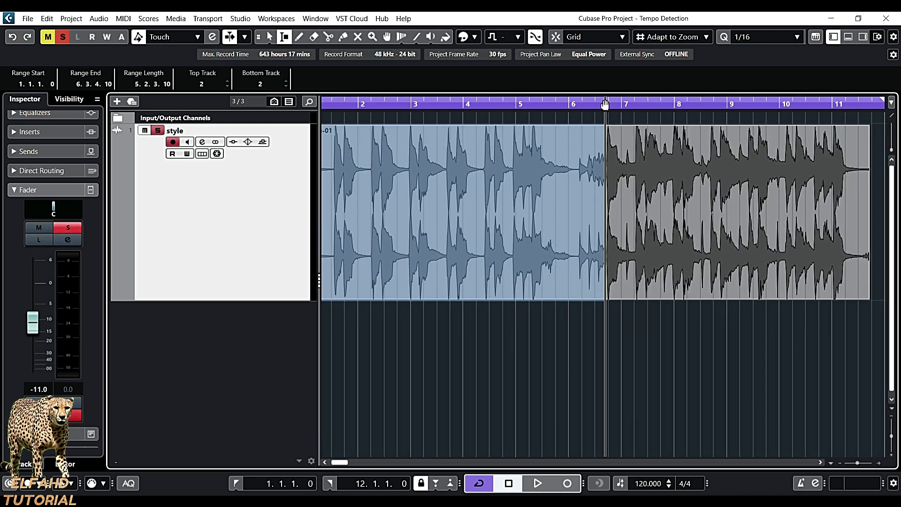
key(h)
key(h)
key(h)
key(h)
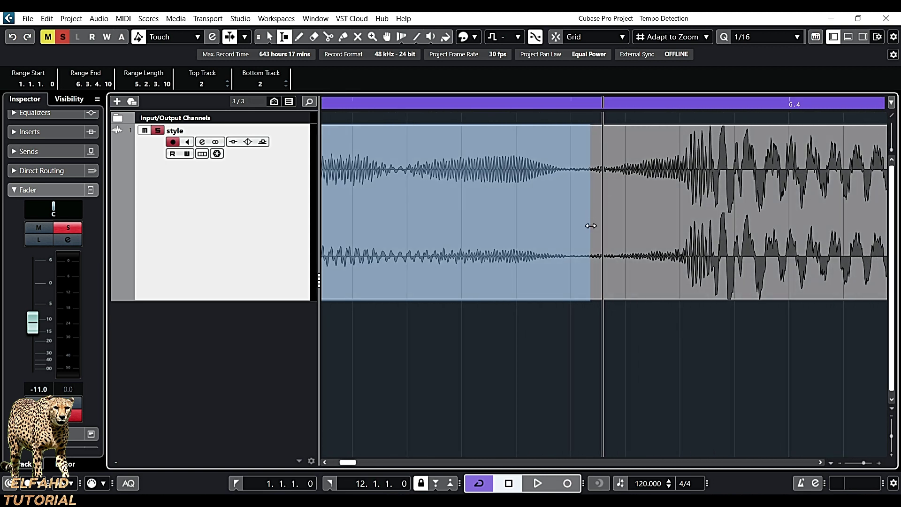
drag(590, 227, 603, 226)
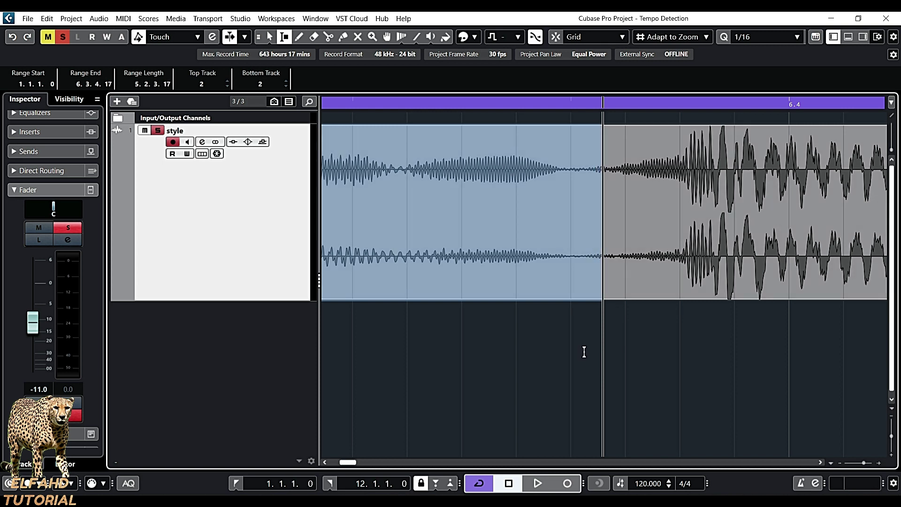
Step: Return to the project start and calculate the selected range's tempo in the Beat Calculator with 16 beats
key(g)
key(g)
key(g)
key(g)
key(g)
key(g)
key(g)
key(g)
key(g)
key(g)
key(g)
key(g)
key(g)
key(g)
key(g)
key(g)
key(g)
key(g)
key(g)
key(g)
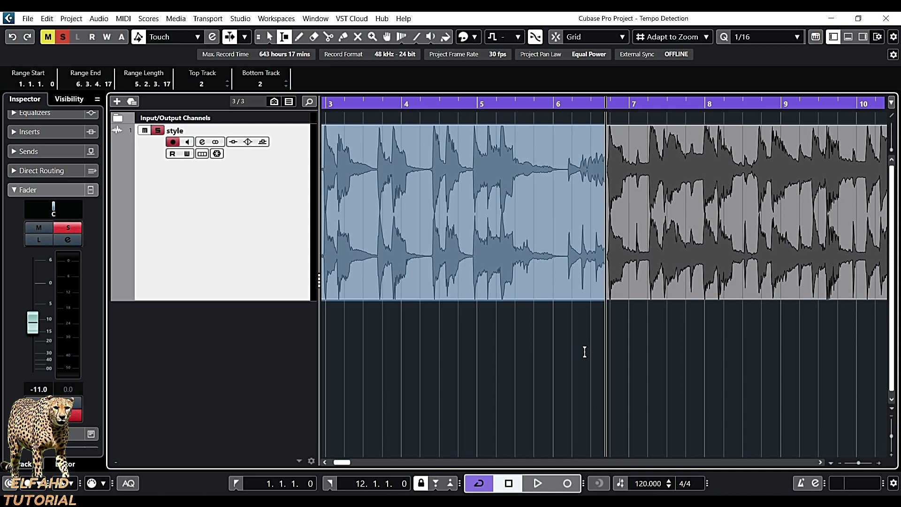
key(g)
key(g)
key(g)
key(g)
key(g)
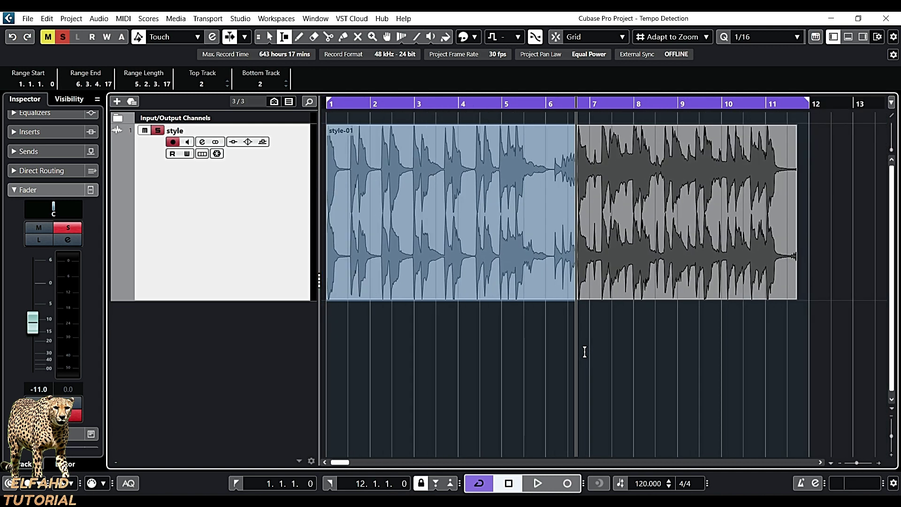
key(Home)
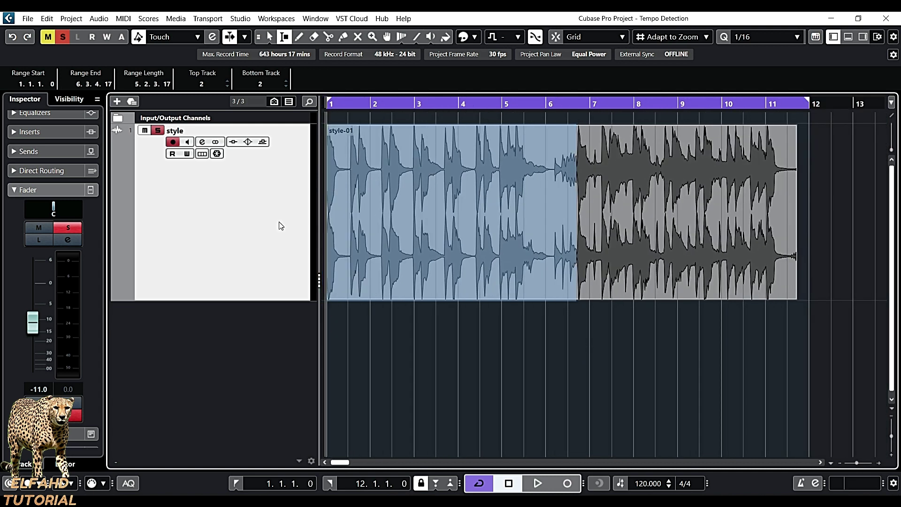
click(69, 19)
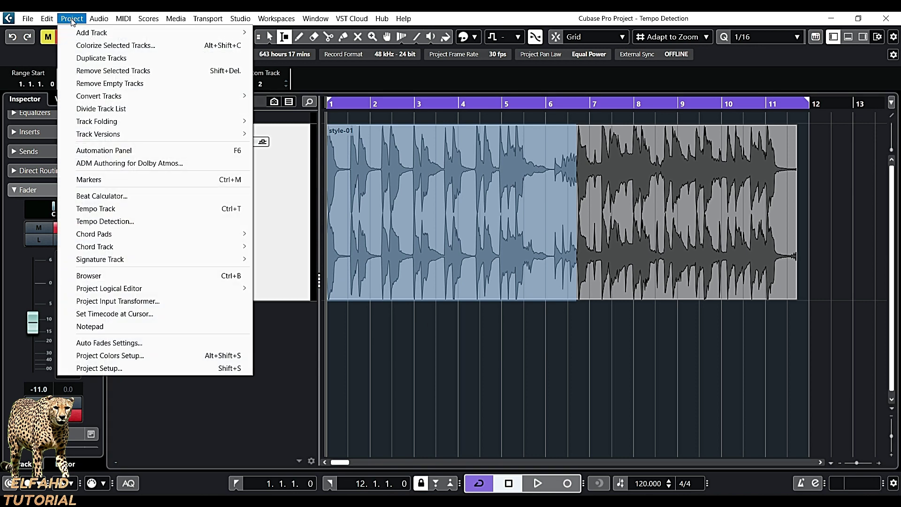
click(129, 200)
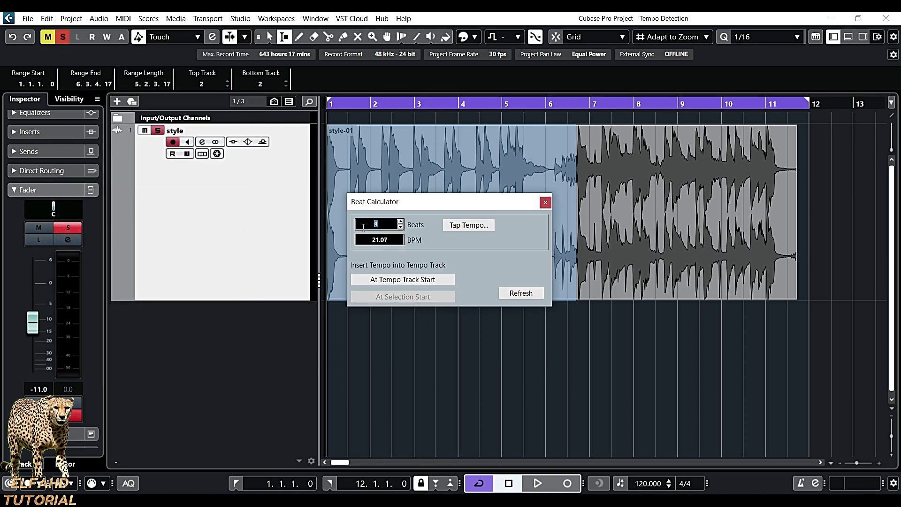
text(16)
key(Return)
click(545, 203)
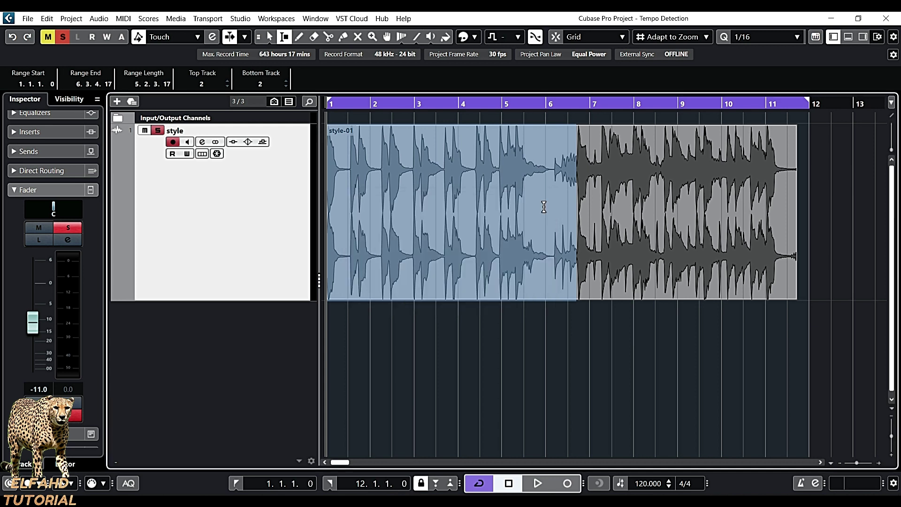
Step: Set the project tempo to 84 BPM
double_click(650, 486)
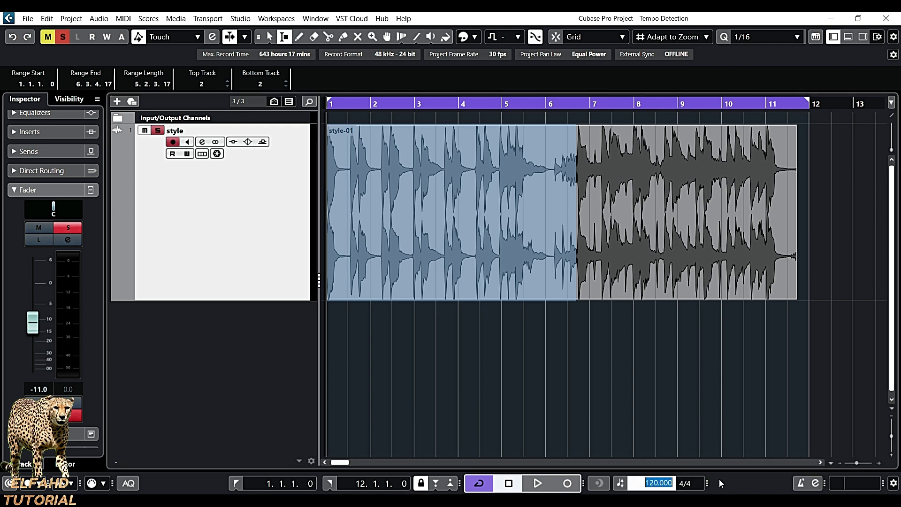
text(84)
key(Return)
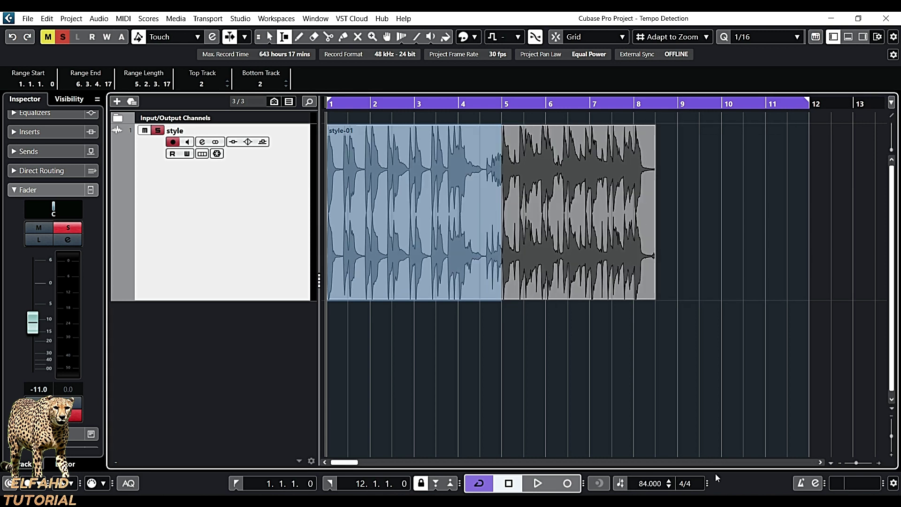
Step: Play the recording with the metronome on, set the loop locators to the selected range, and stop playback
key(c)
key(space)
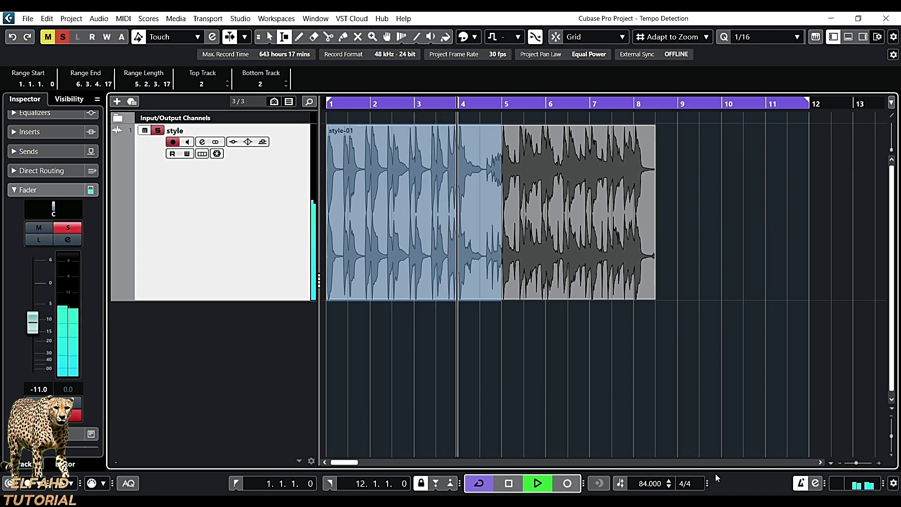
key(p)
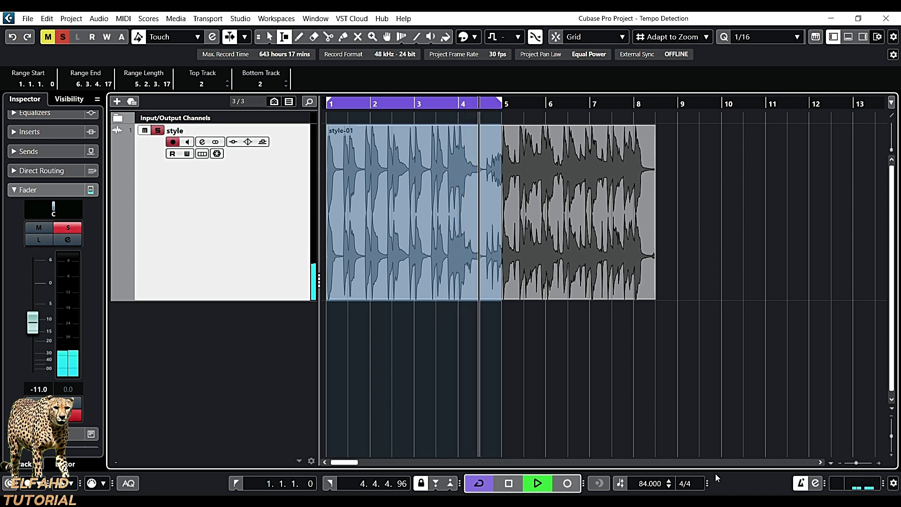
key(space)
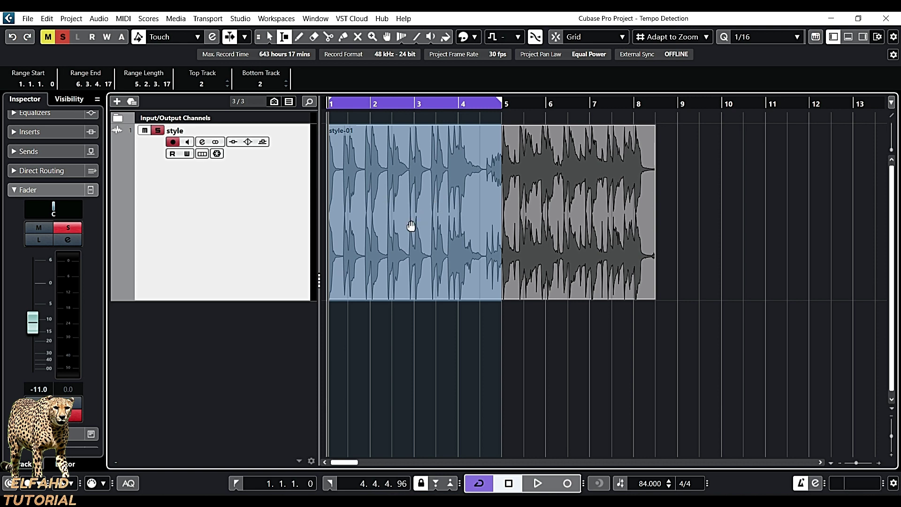
click(69, 19)
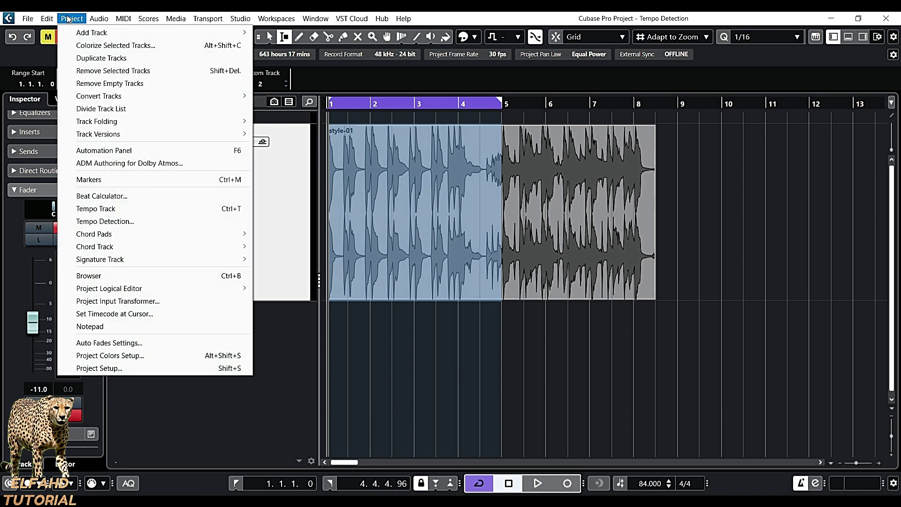
click(117, 196)
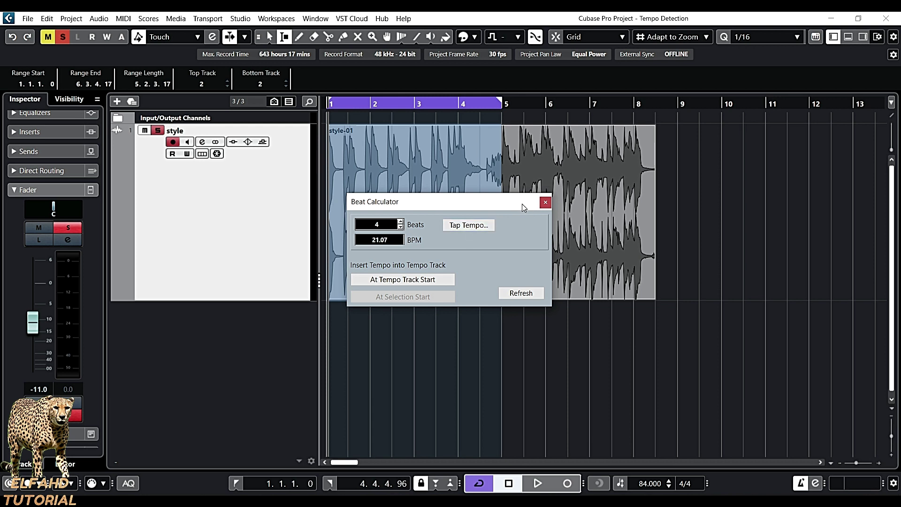
click(544, 205)
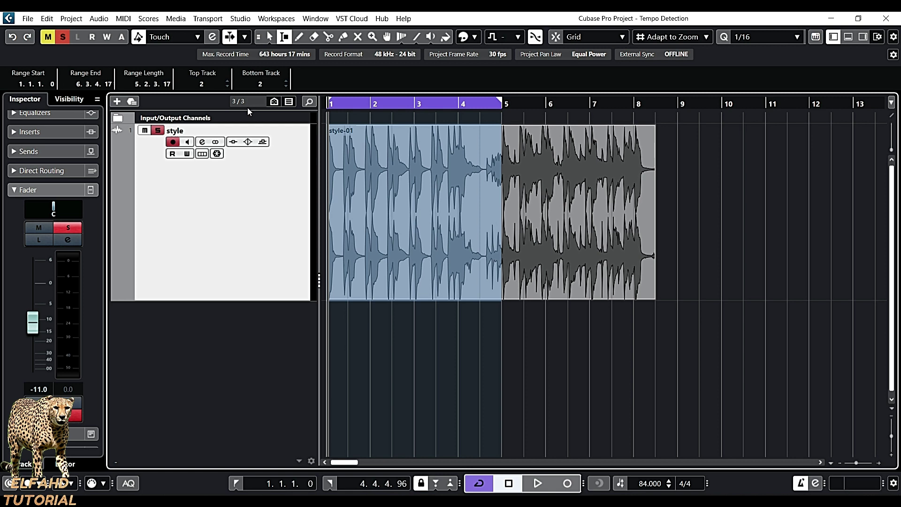
Step: Analyze the style-01 recording with Tempo Detection
click(76, 19)
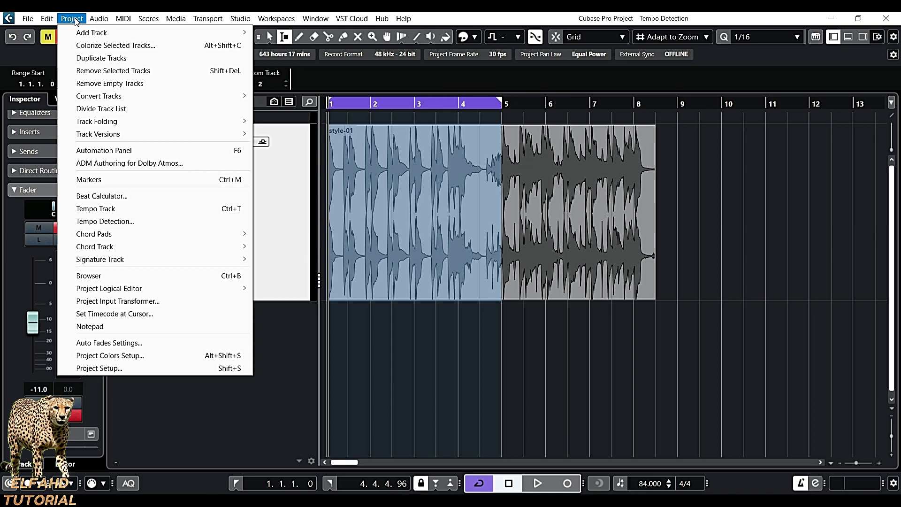
click(112, 224)
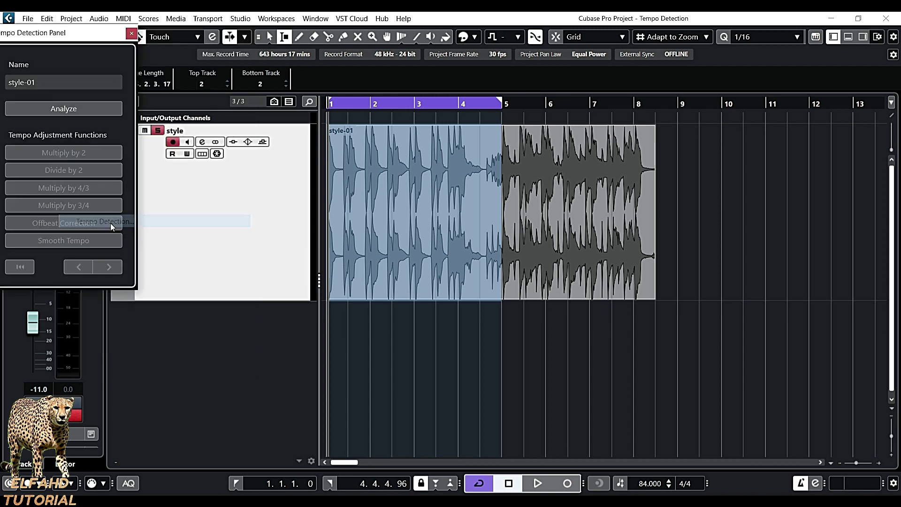
click(64, 108)
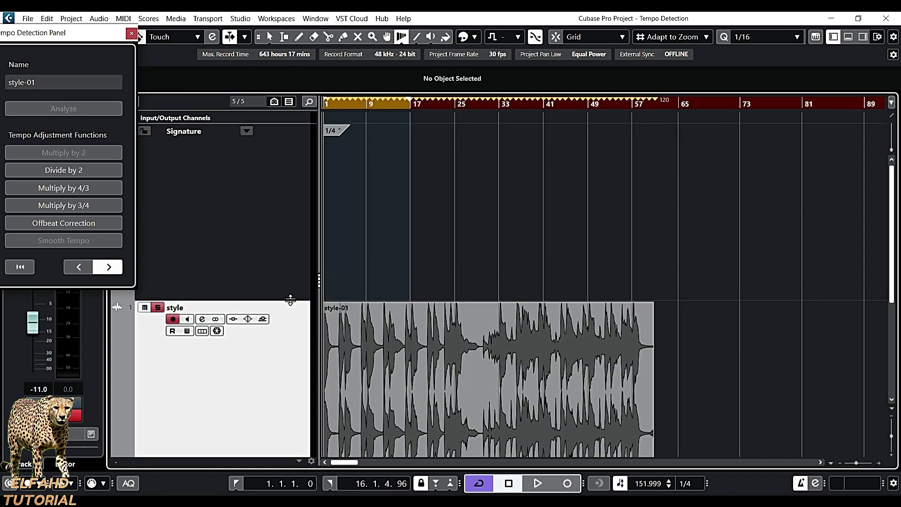
Step: Reduce the heights of the Signature and Tempo tracks so both fit around the style track
click(286, 287)
drag(286, 288, 269, 135)
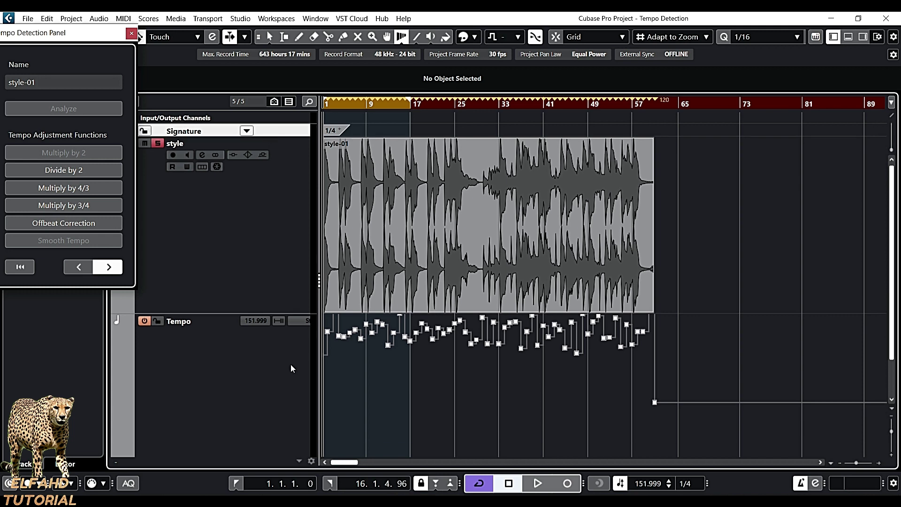
click(282, 400)
scroll(280, 380, down, 2)
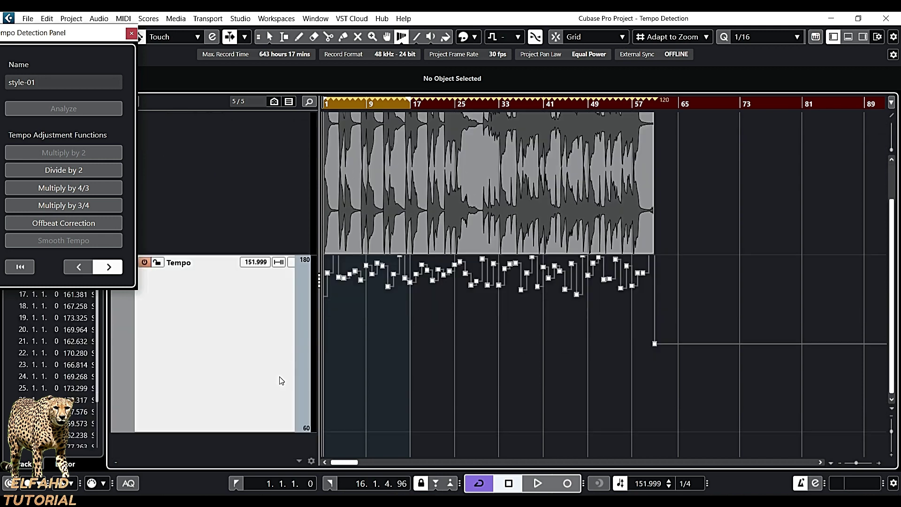
drag(267, 432, 260, 327)
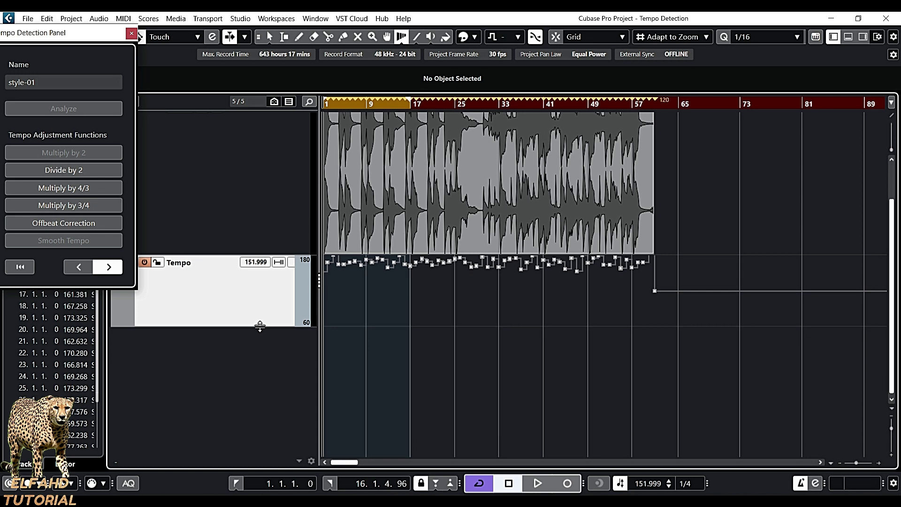
Step: Play the opening bars of the recording to check the detected tempo curve, and stop playback
key(h)
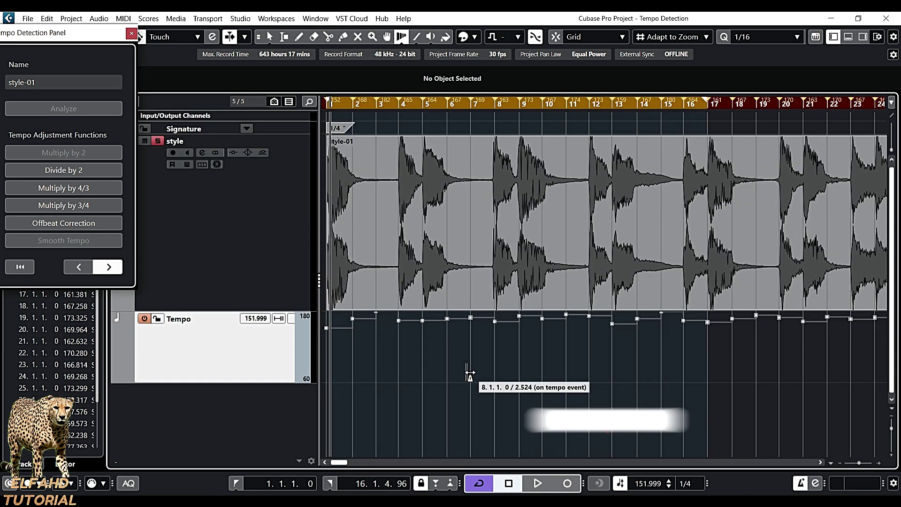
key(h)
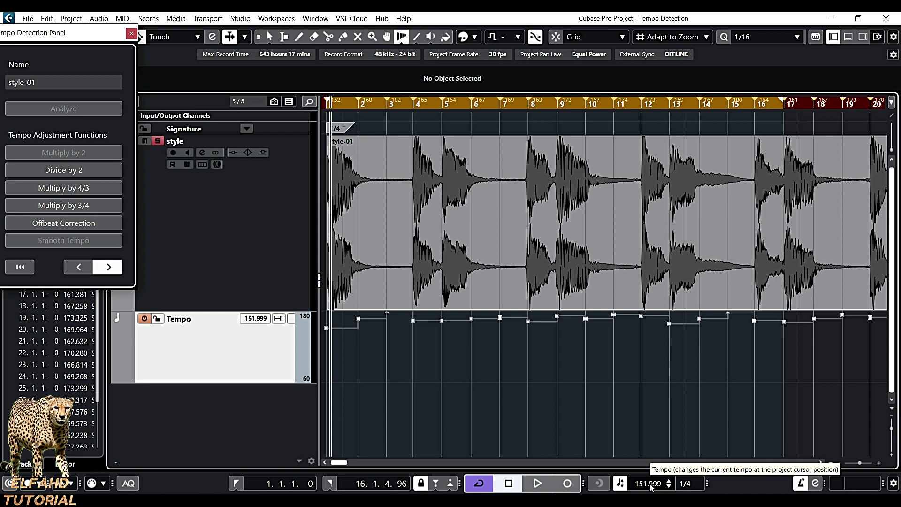
key(space)
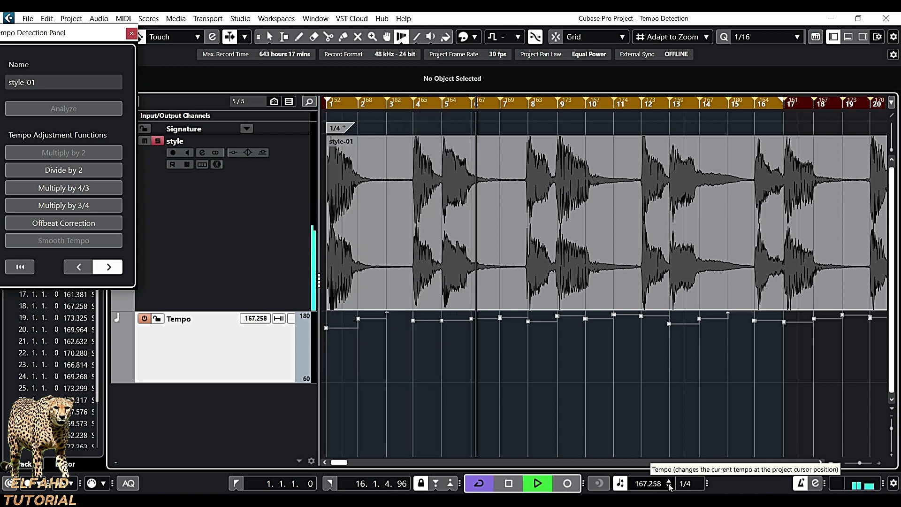
key(space)
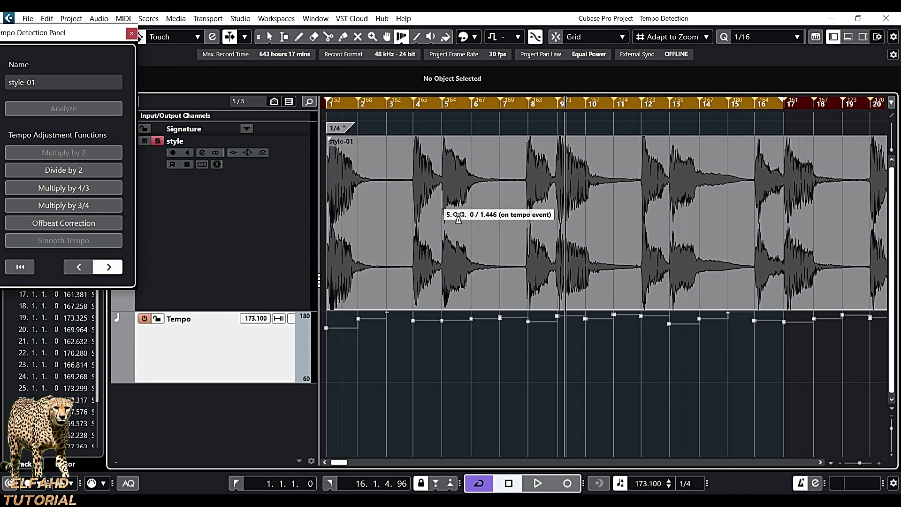
Step: Set the time signature to 4/4 and play the recording briefly to check it
double_click(684, 490)
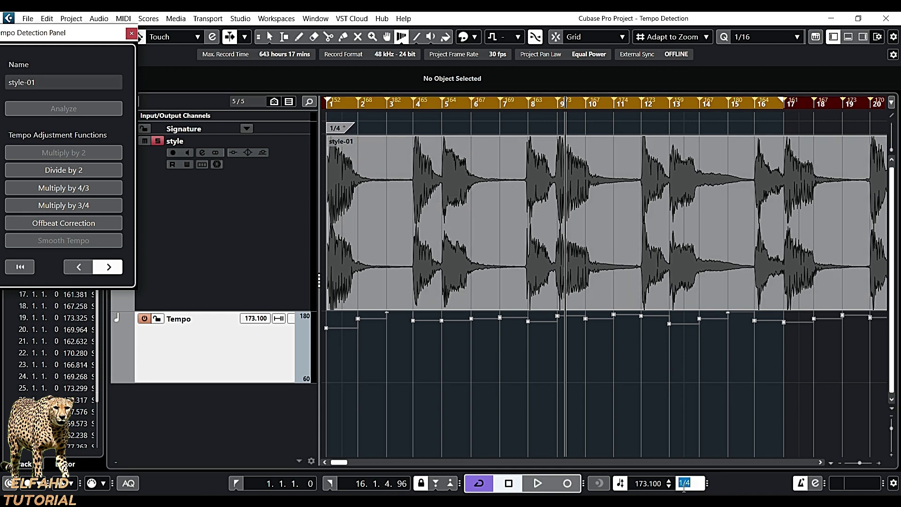
text(4)
key(Return)
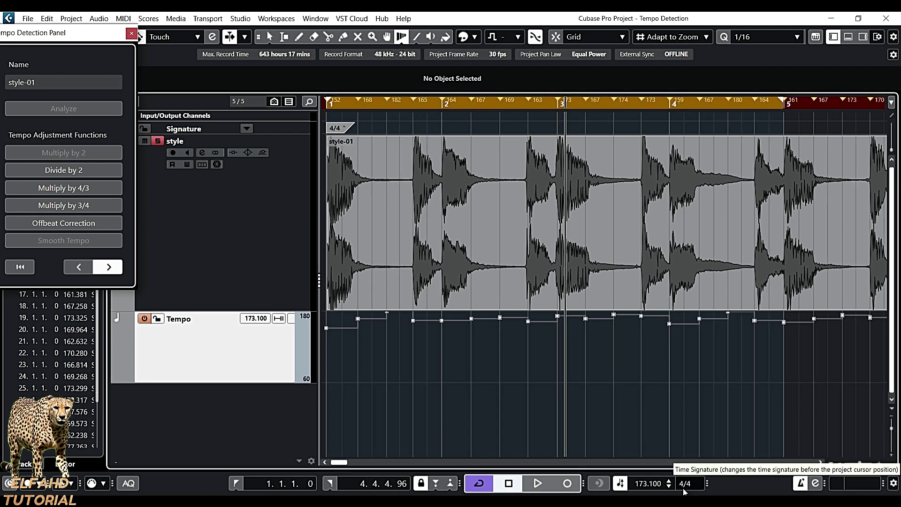
key(space)
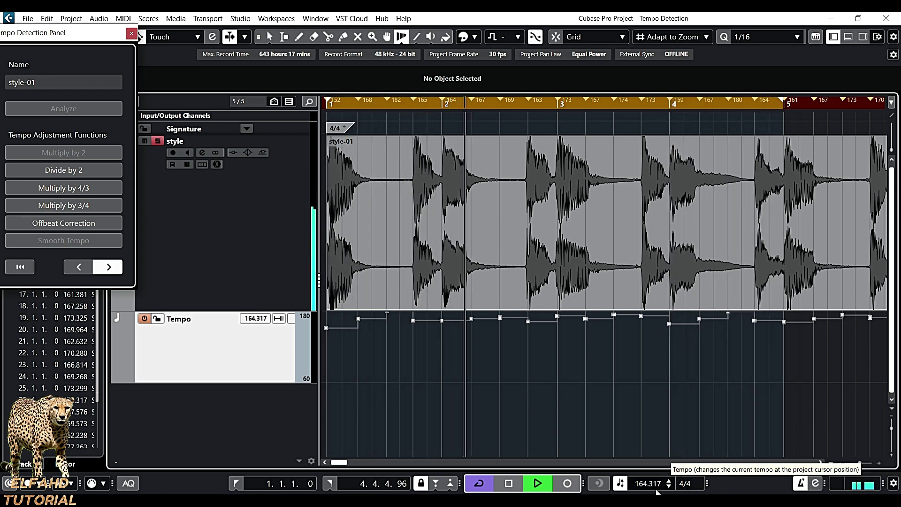
key(space)
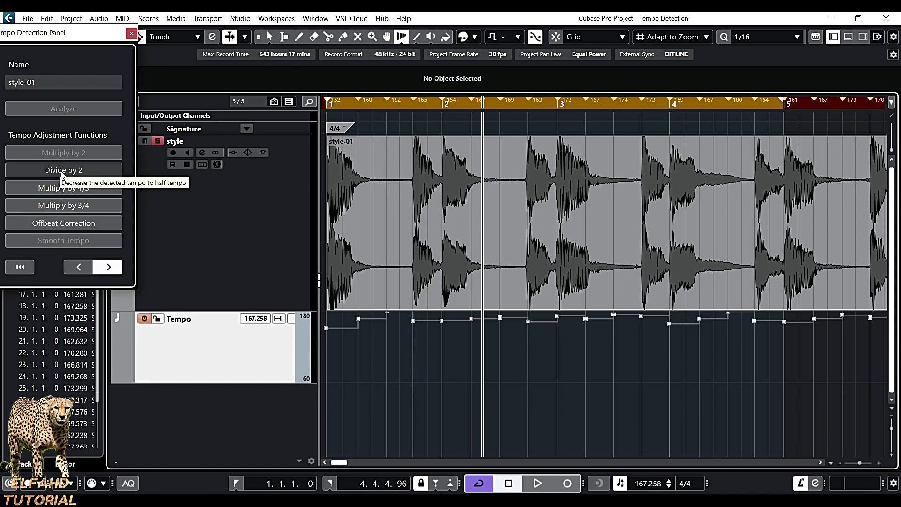
Step: Divide the detected tempo by 2 and play the recording from the project start to check the result
click(79, 170)
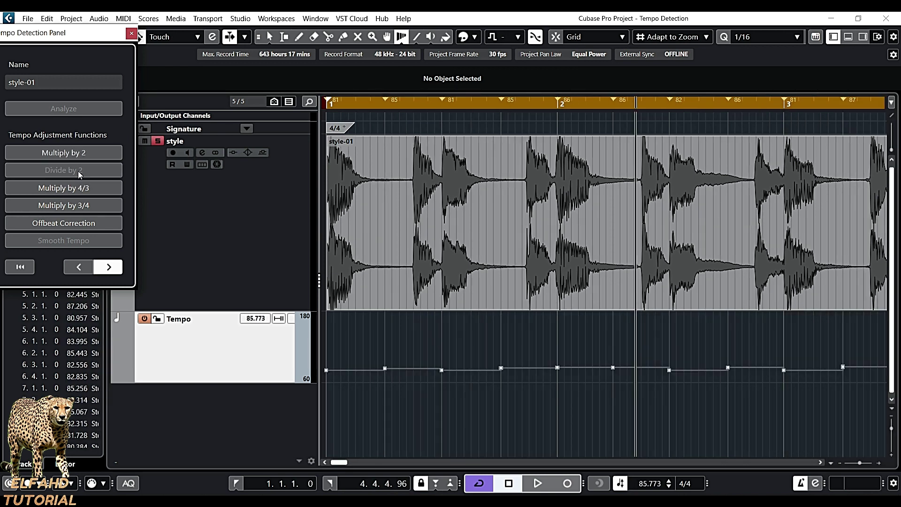
key(space)
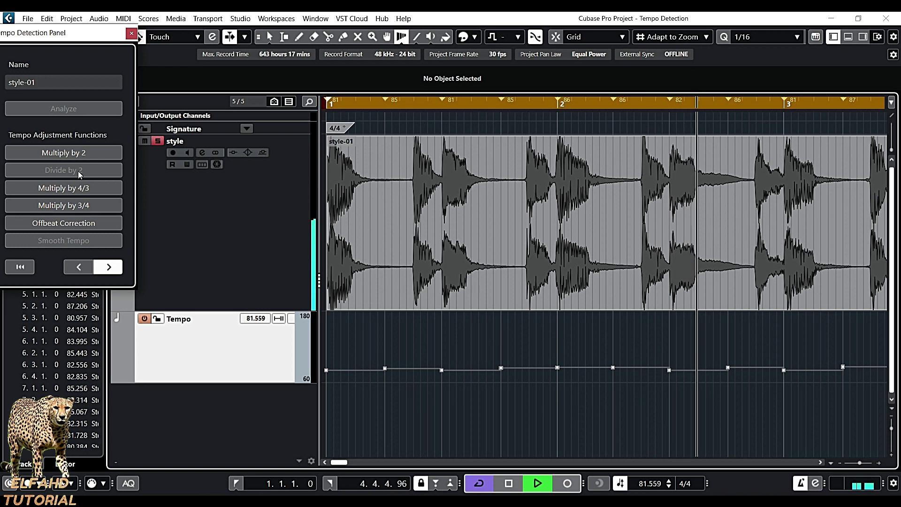
key(space)
key(Home)
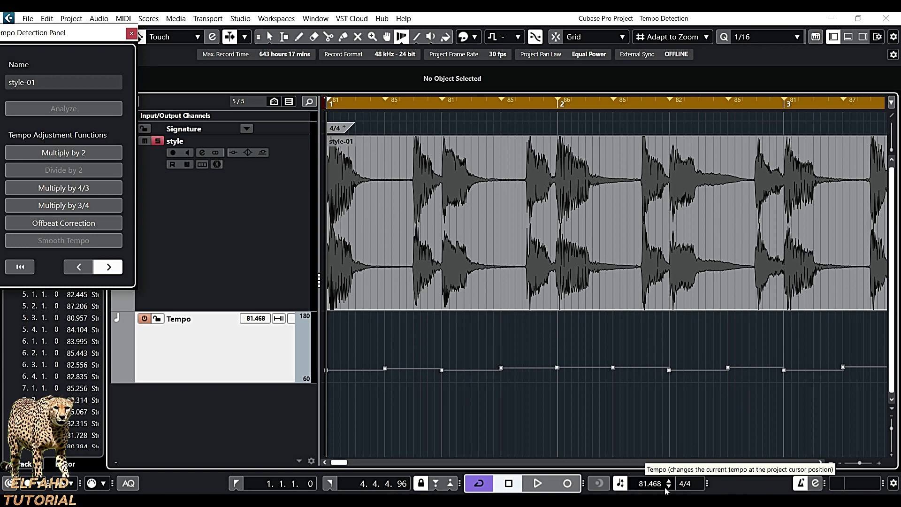
key(space)
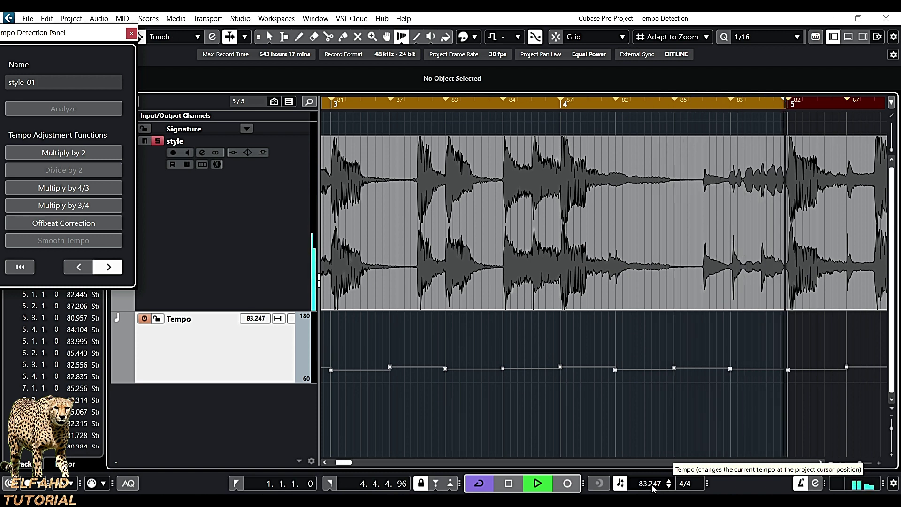
key(space)
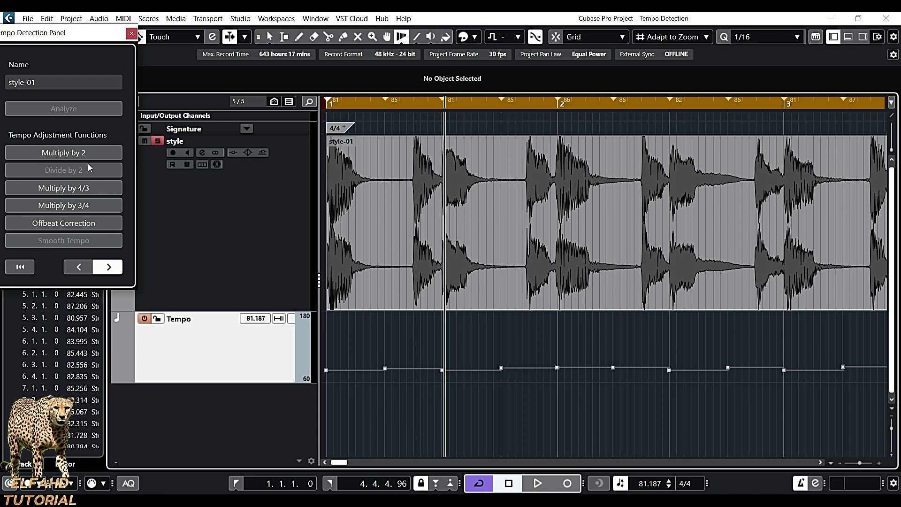
Step: Close the Tempo Detection panel and deactivate the Tempo track to switch the project to fixed tempo
click(131, 33)
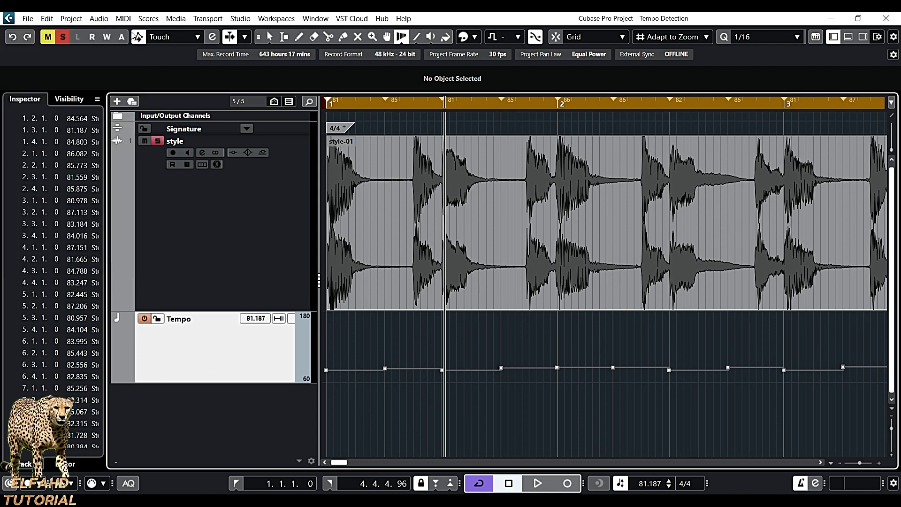
click(145, 319)
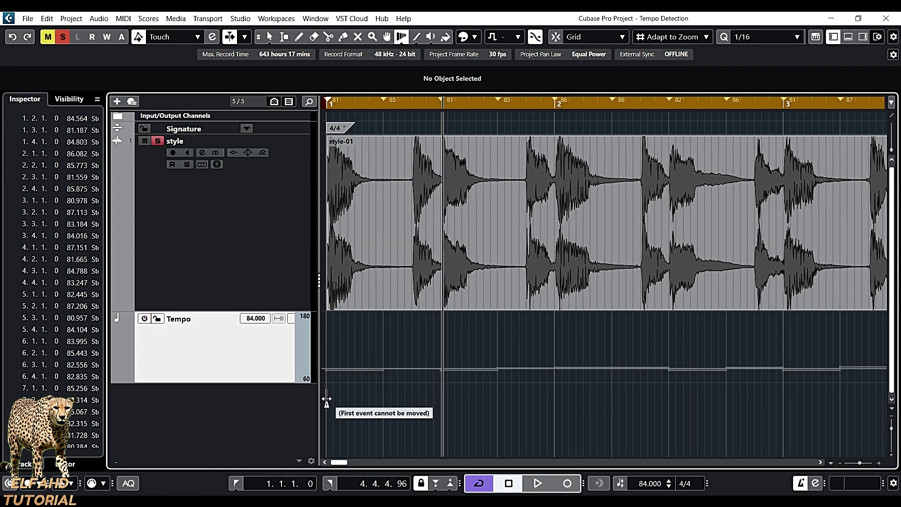
key(g)
key(g)
key(g)
key(g)
key(g)
key(g)
key(g)
key(g)
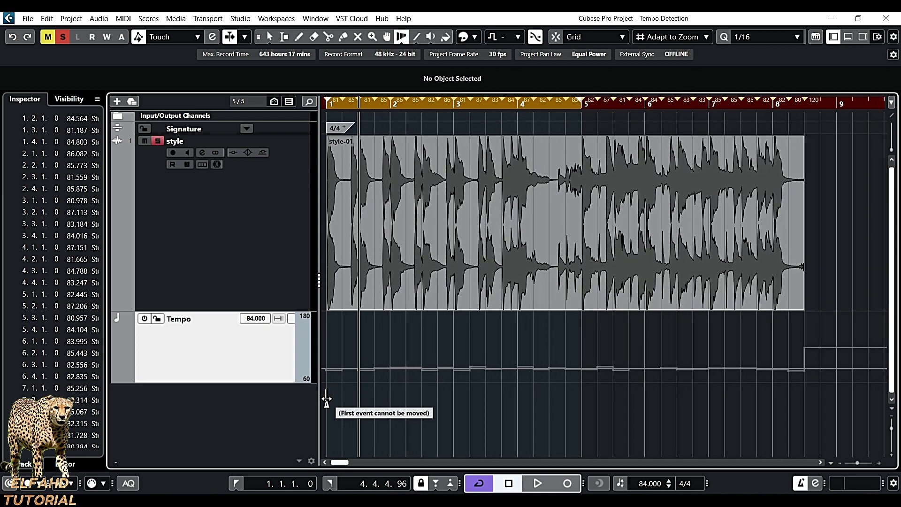